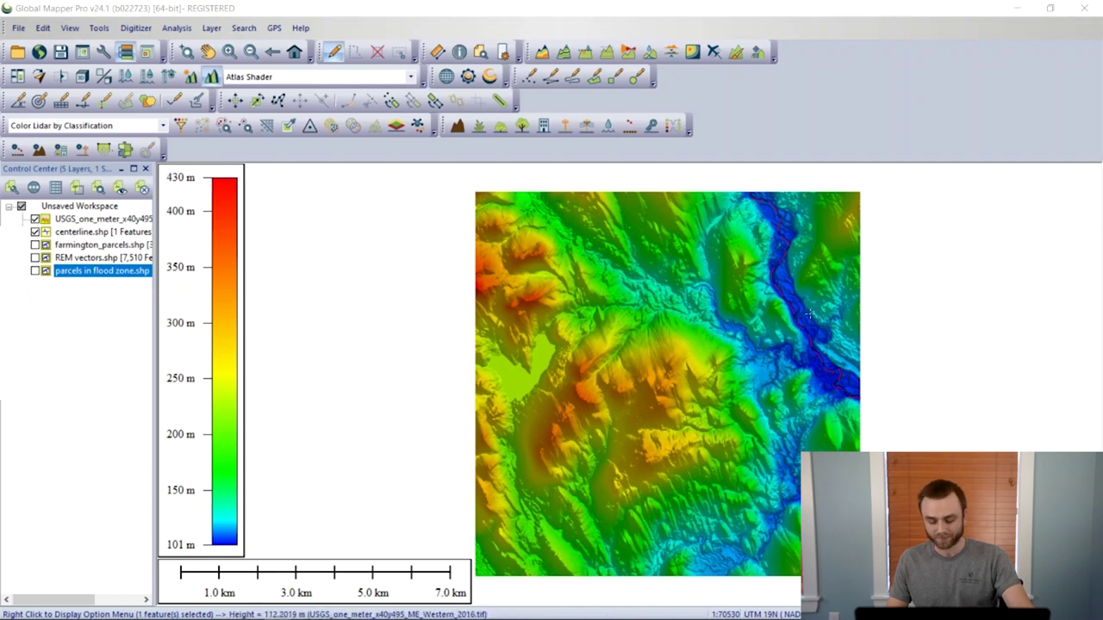
Step: Zoom around the river and launch Analysis > Create Relative Elevation Grid (REM) from Terrain and Line
scroll(802, 312, up, 3)
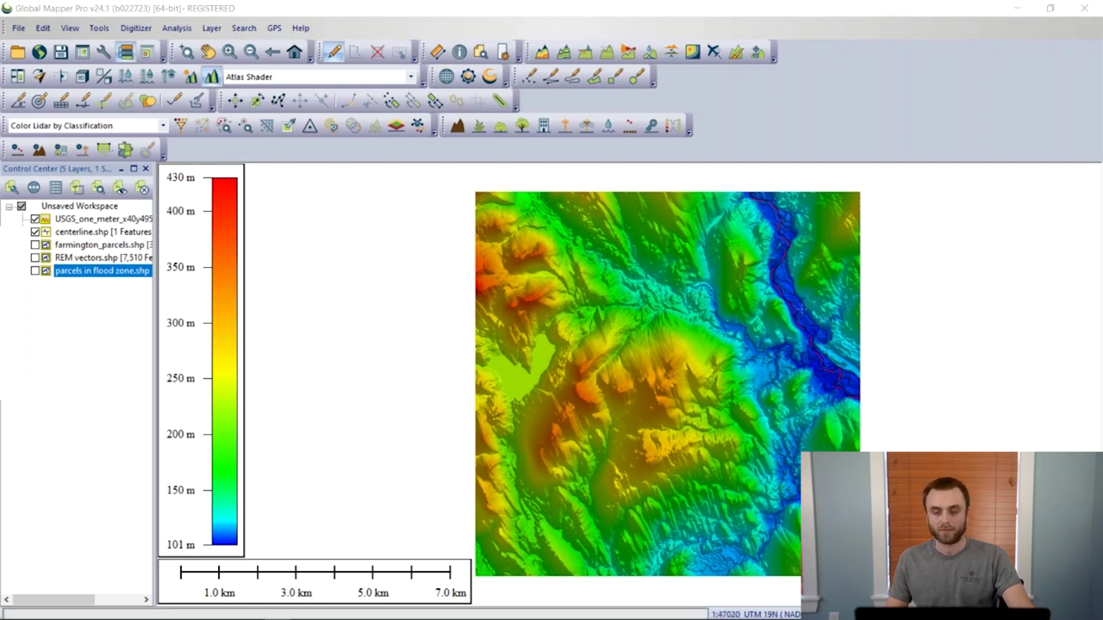
scroll(782, 281, up, 1)
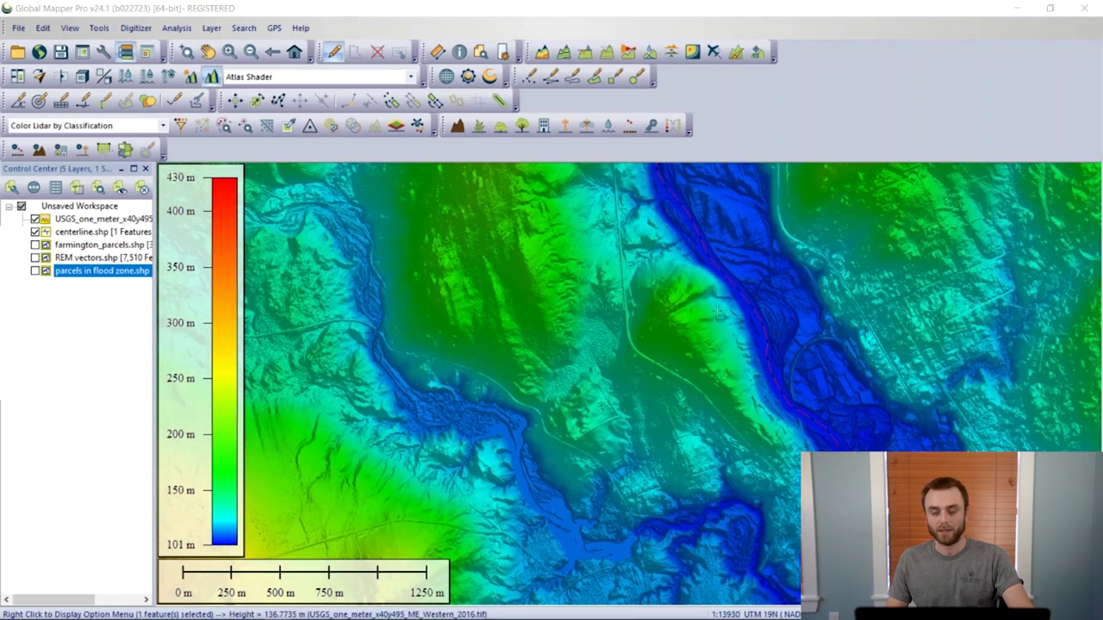
click(672, 269)
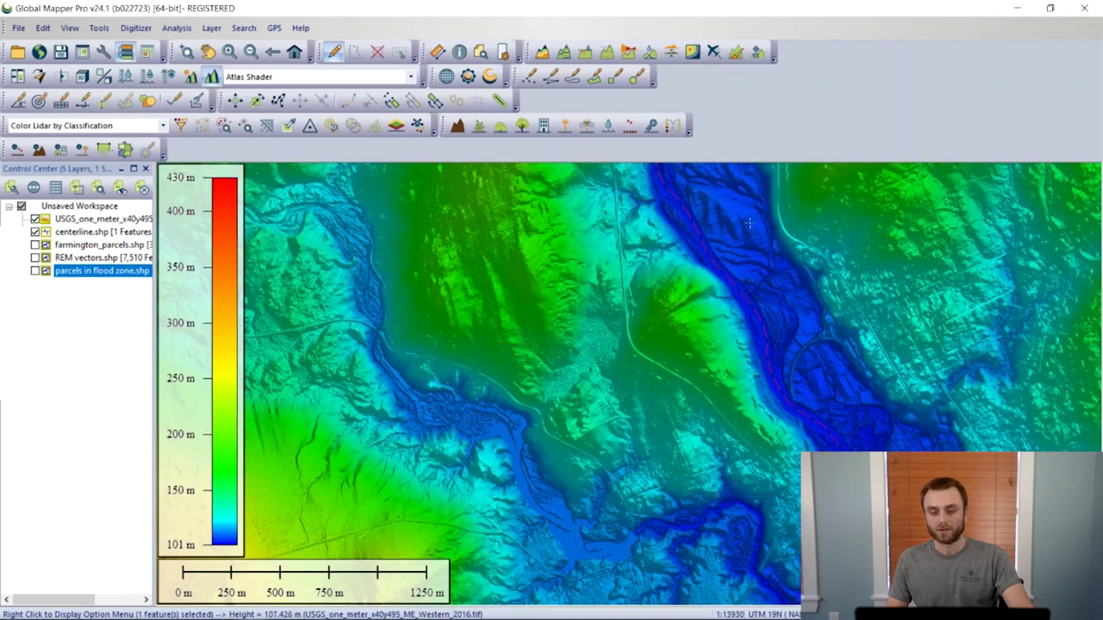
scroll(709, 258, down, 2)
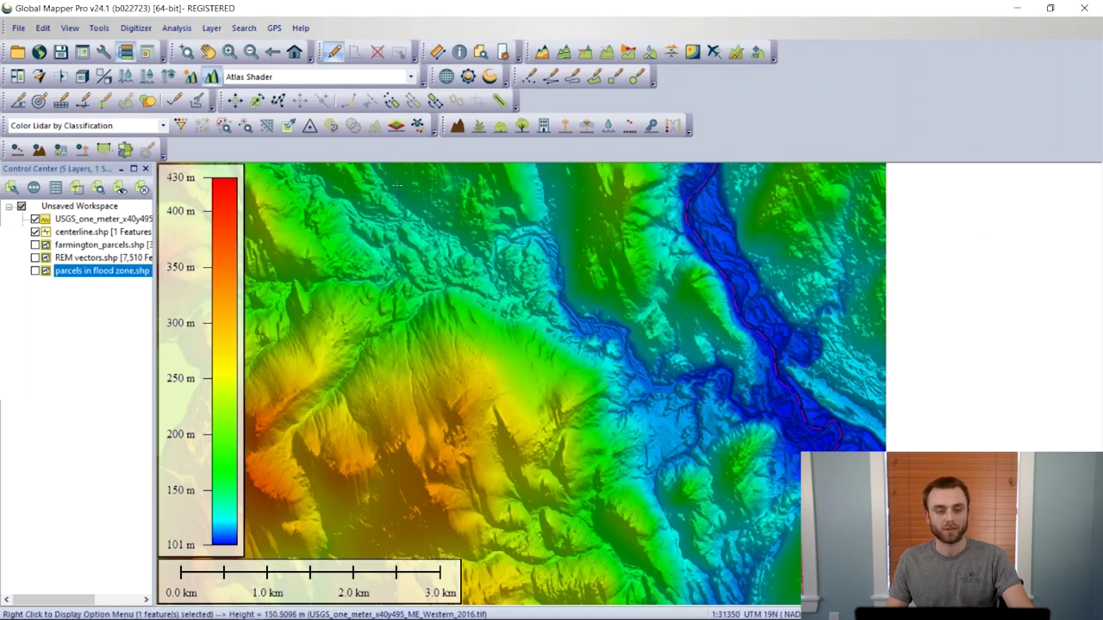
click(175, 29)
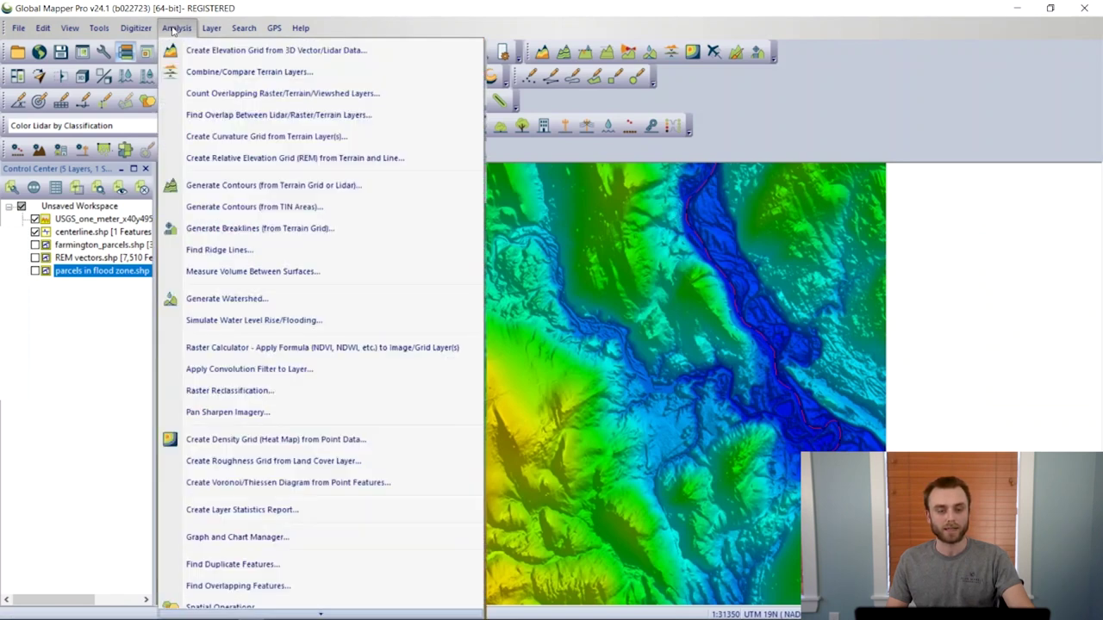
click(223, 160)
Step: Generate the REM grid with 1 m X/Y spacing and a 50 m reference line
drag(574, 105, 551, 52)
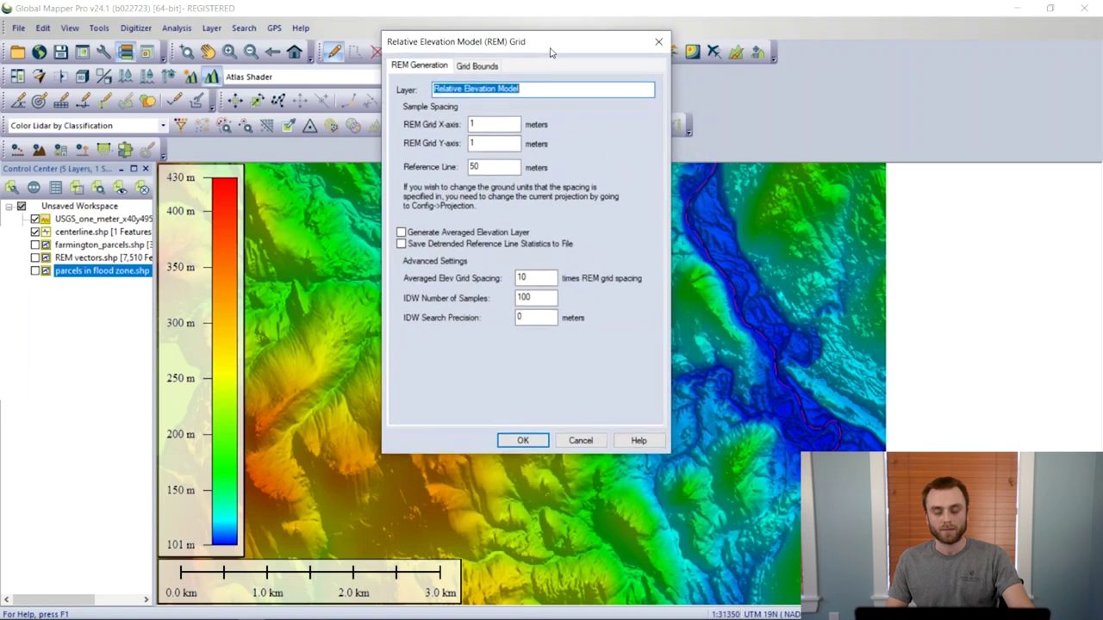
click(521, 441)
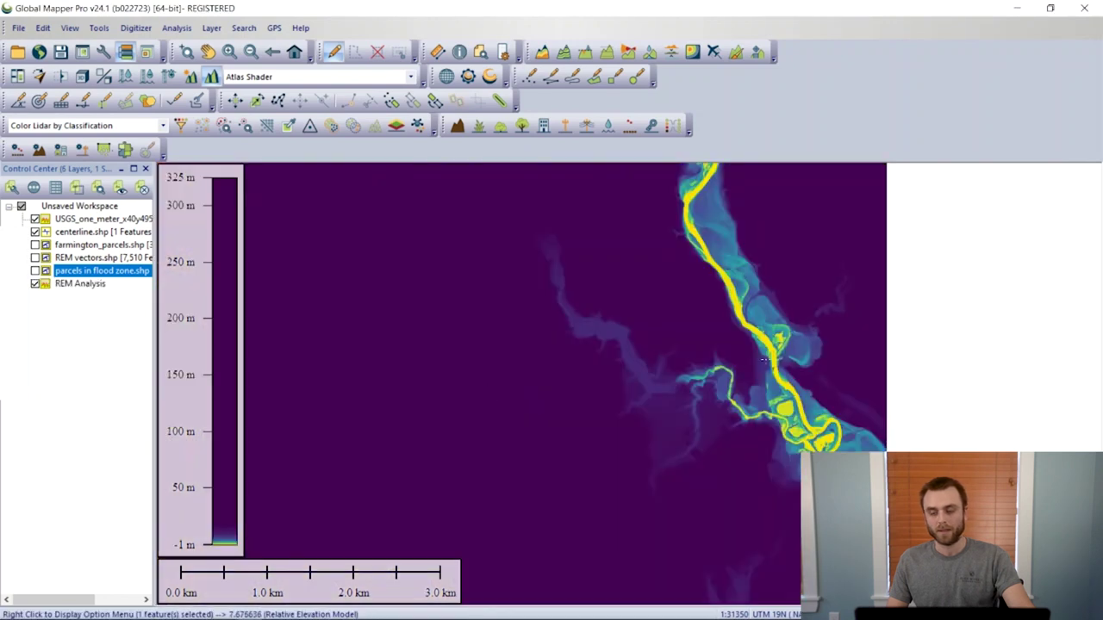
Step: Inspect the new REM Analysis grid around the river junction and switch on REM vectors.shp
scroll(763, 360, up, 2)
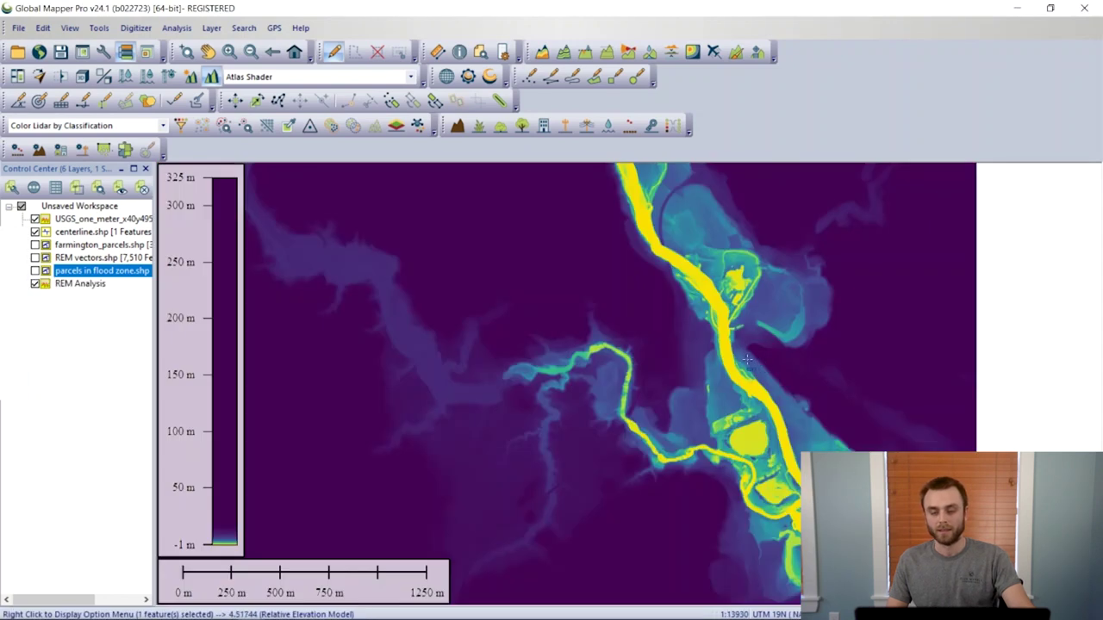
scroll(746, 360, up, 1)
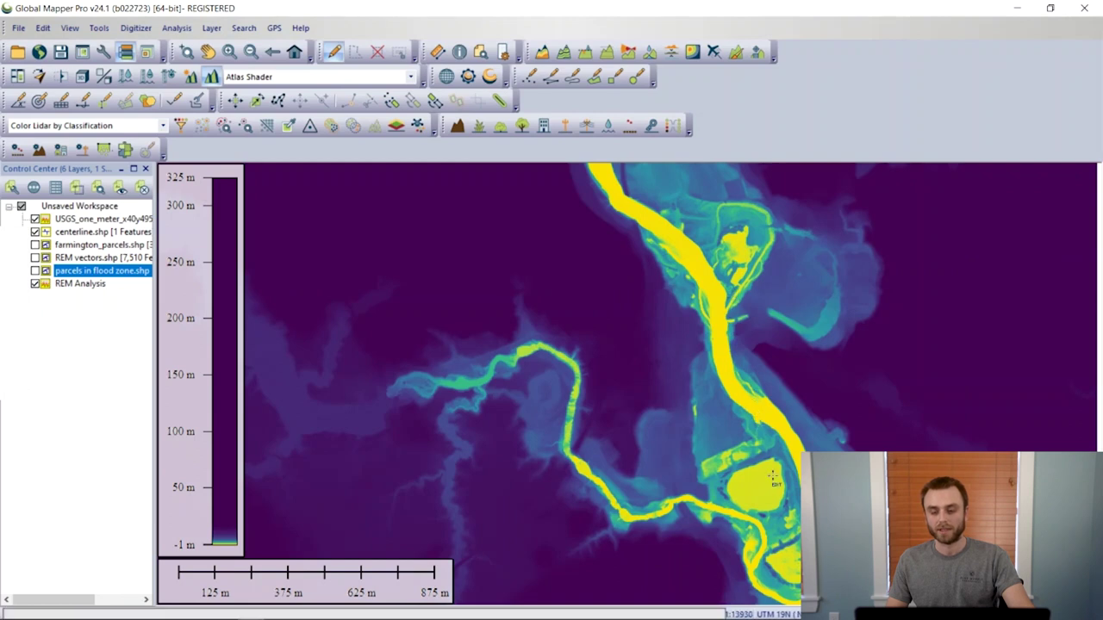
scroll(772, 476, down, 1)
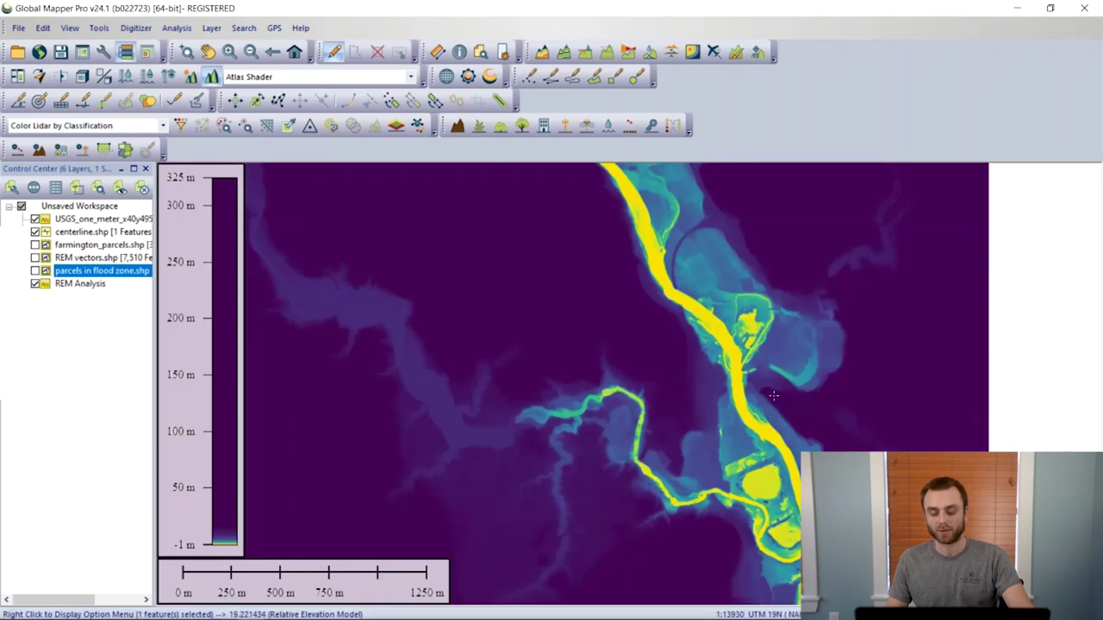
drag(768, 402, 731, 310)
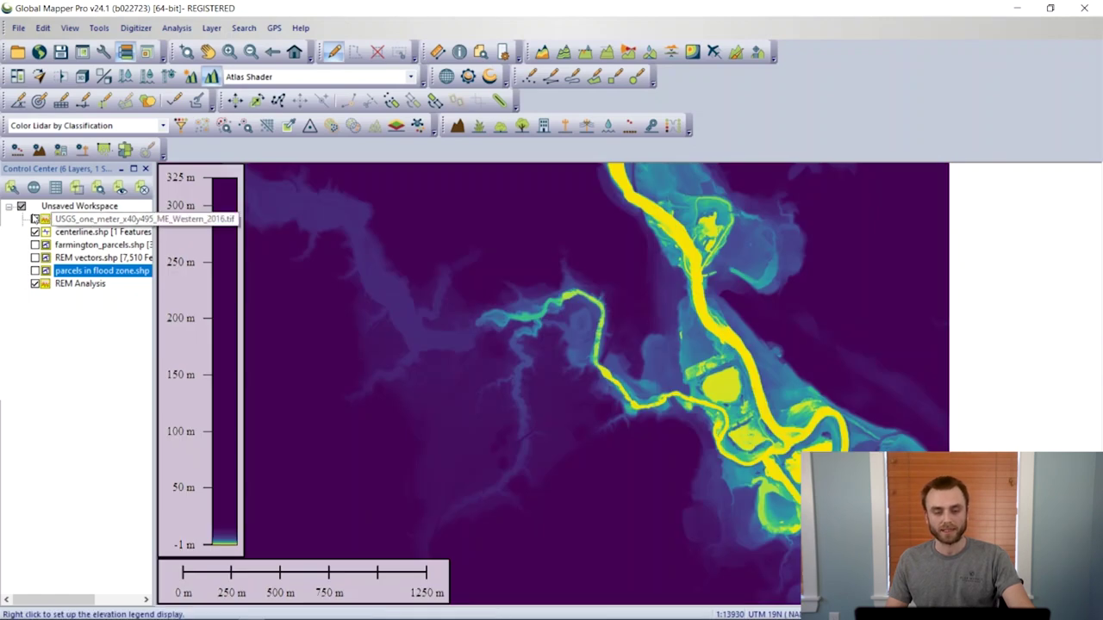
scroll(681, 329, down, 1)
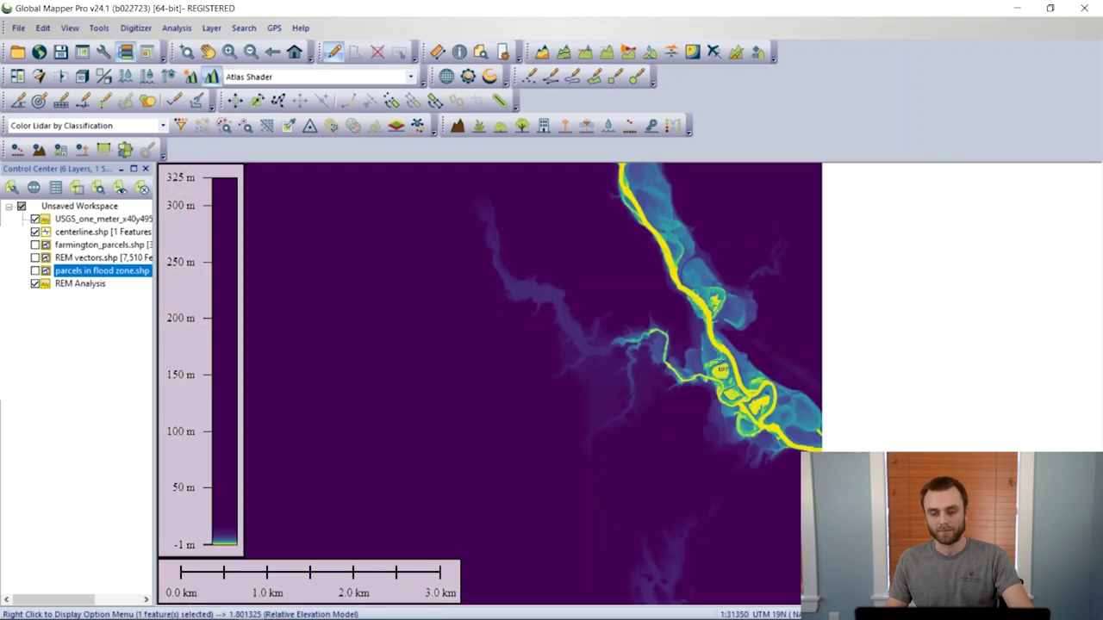
drag(680, 328, 681, 421)
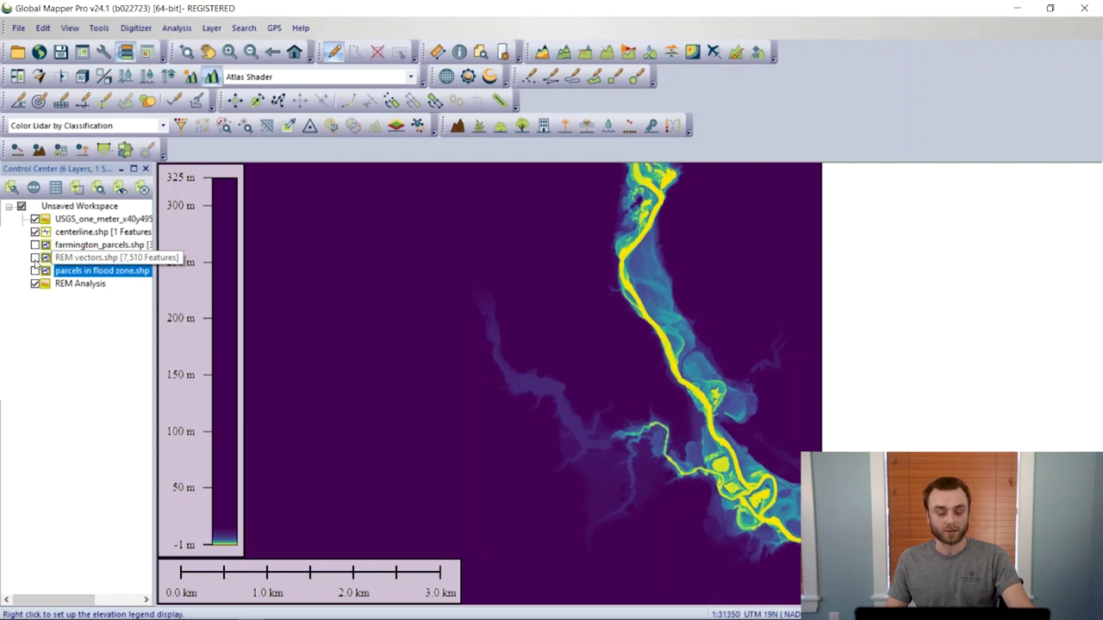
click(35, 258)
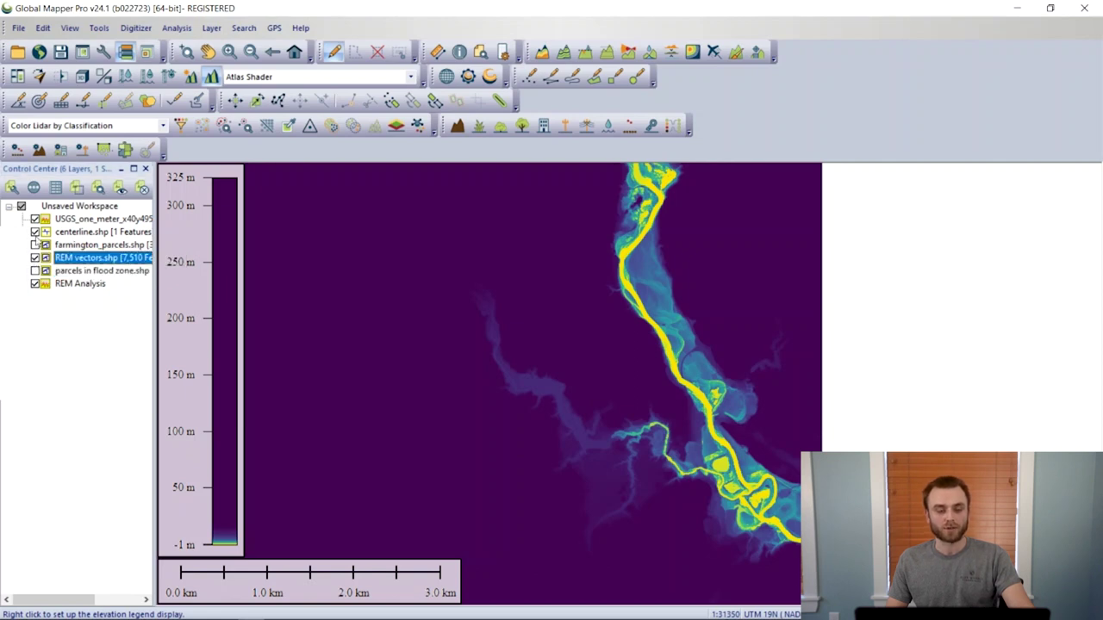
Step: Hide centerline.shp, the USGS DEM and REM Analysis, then show farmington_parcels.shp over the REM vectors
click(34, 231)
click(34, 220)
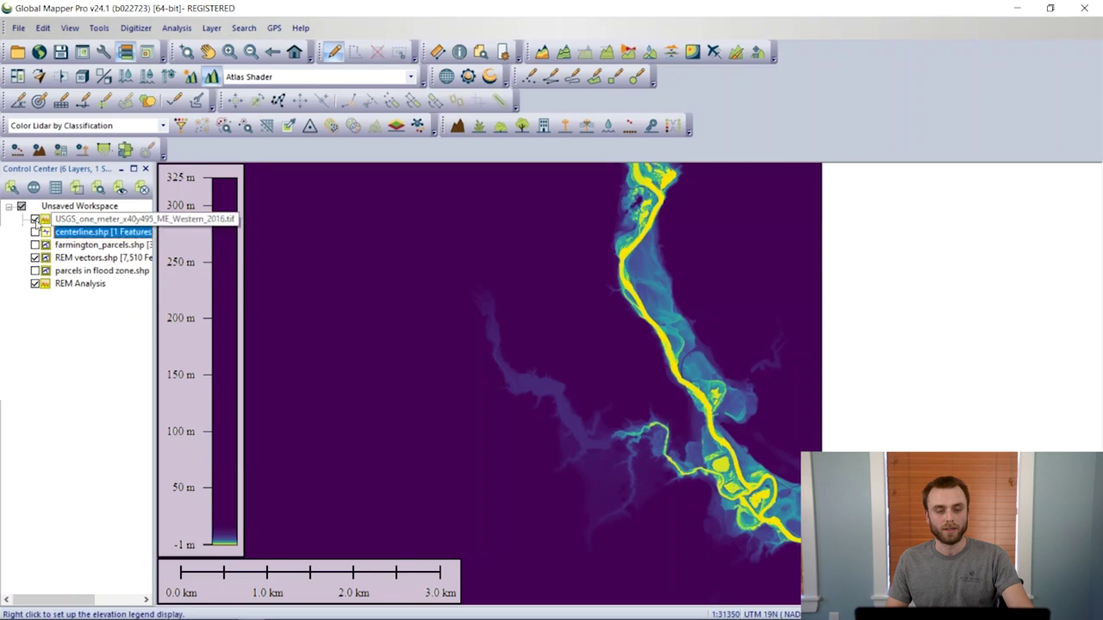
click(35, 283)
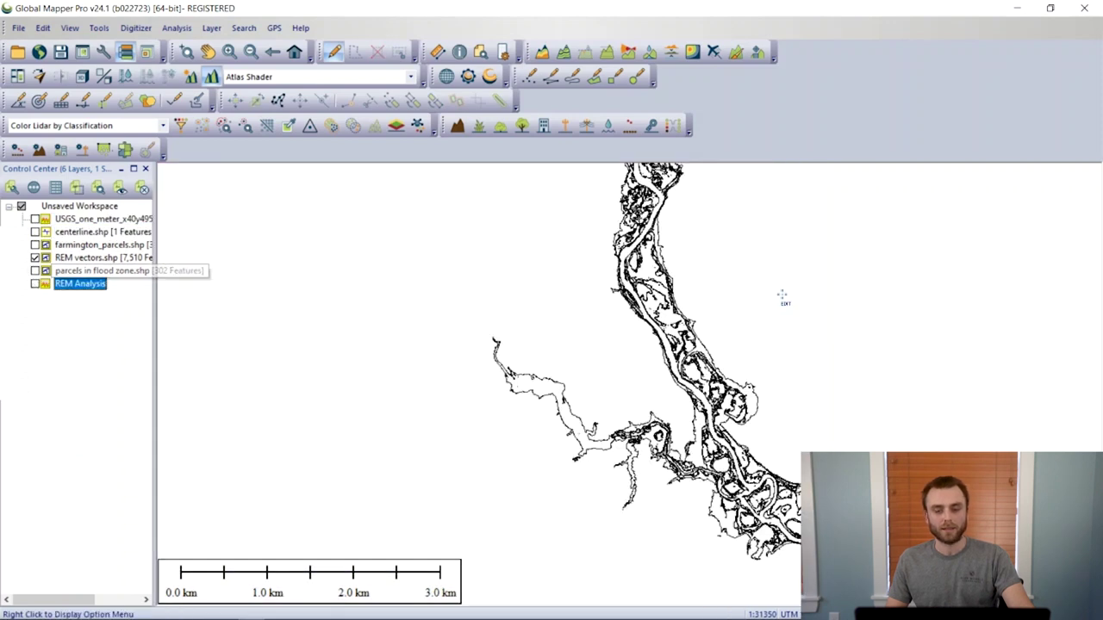
scroll(686, 330, up, 3)
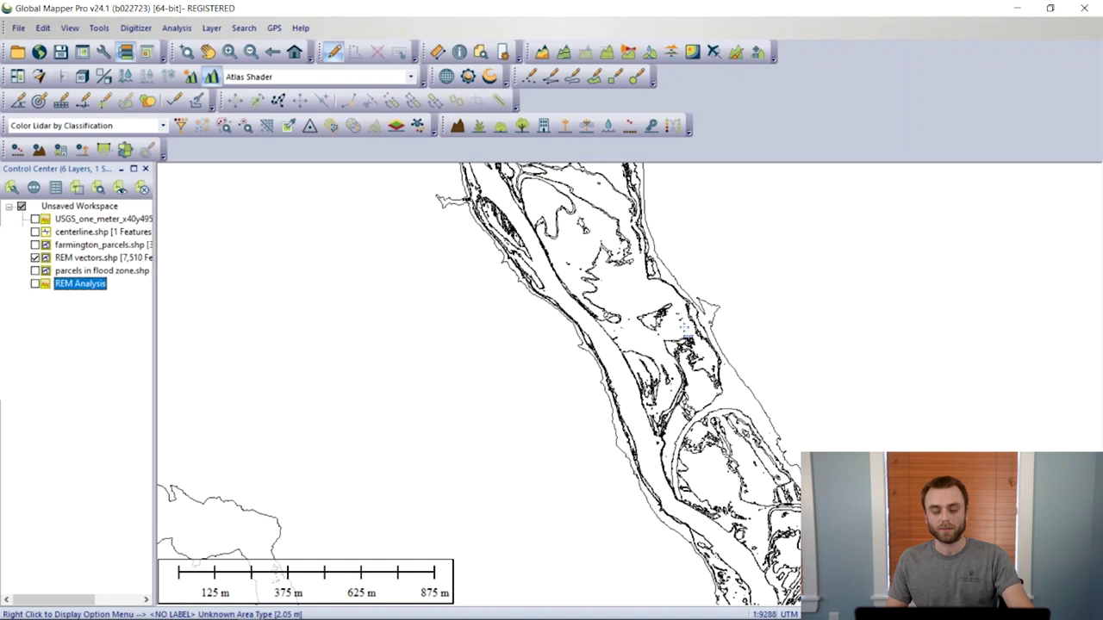
scroll(686, 332, down, 2)
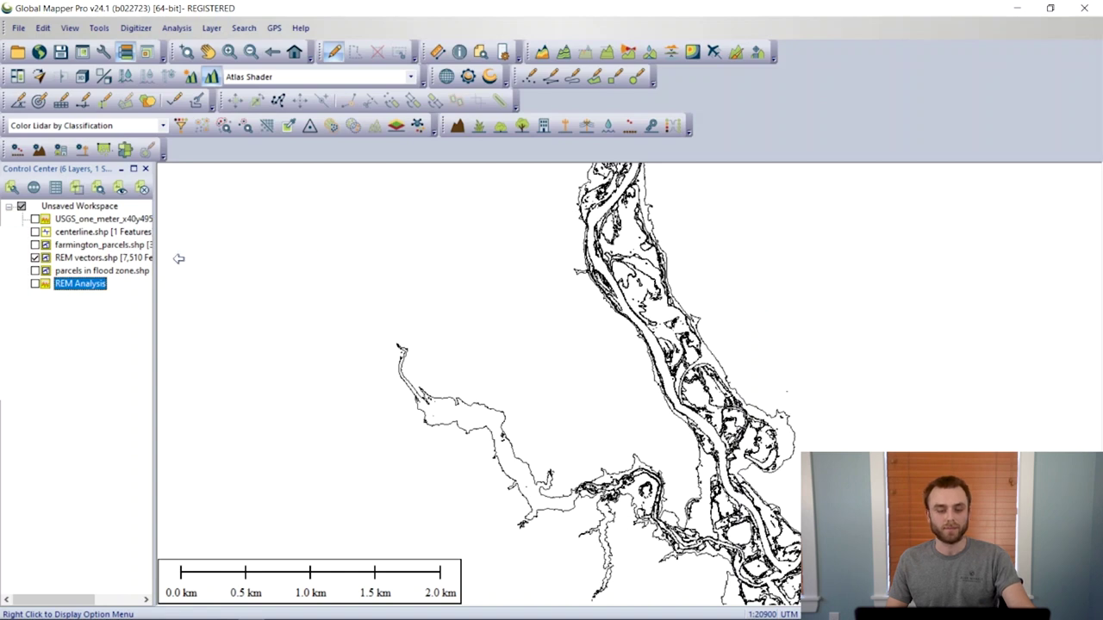
click(35, 244)
Step: Show parcels in flood zone.shp while hiding REM vectors.shp and farmington_parcels.shp
click(77, 245)
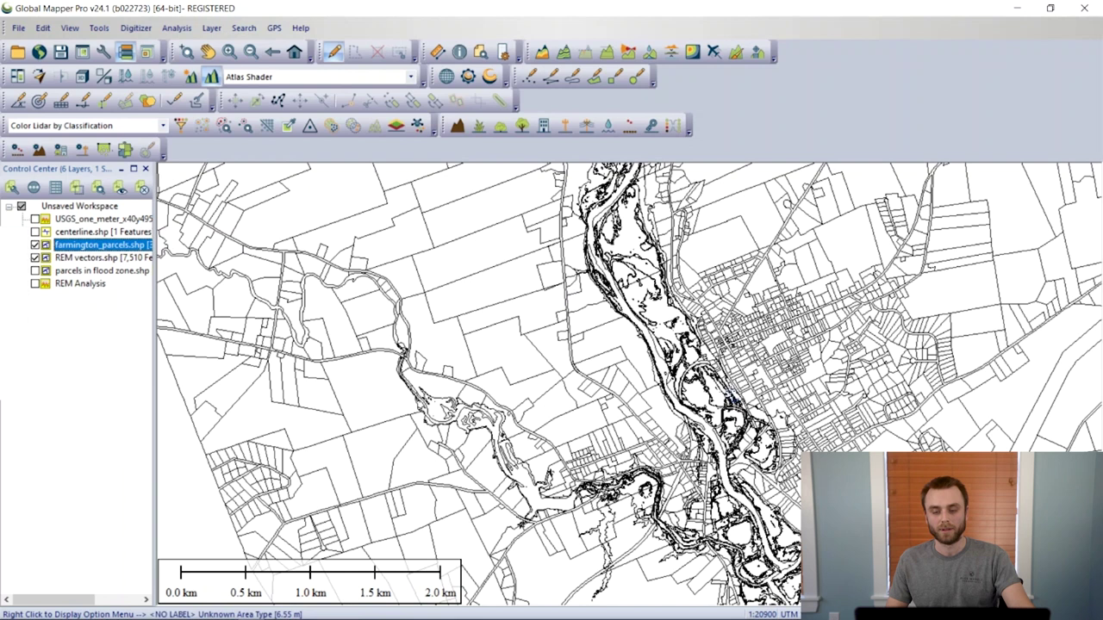
scroll(728, 389, up, 1)
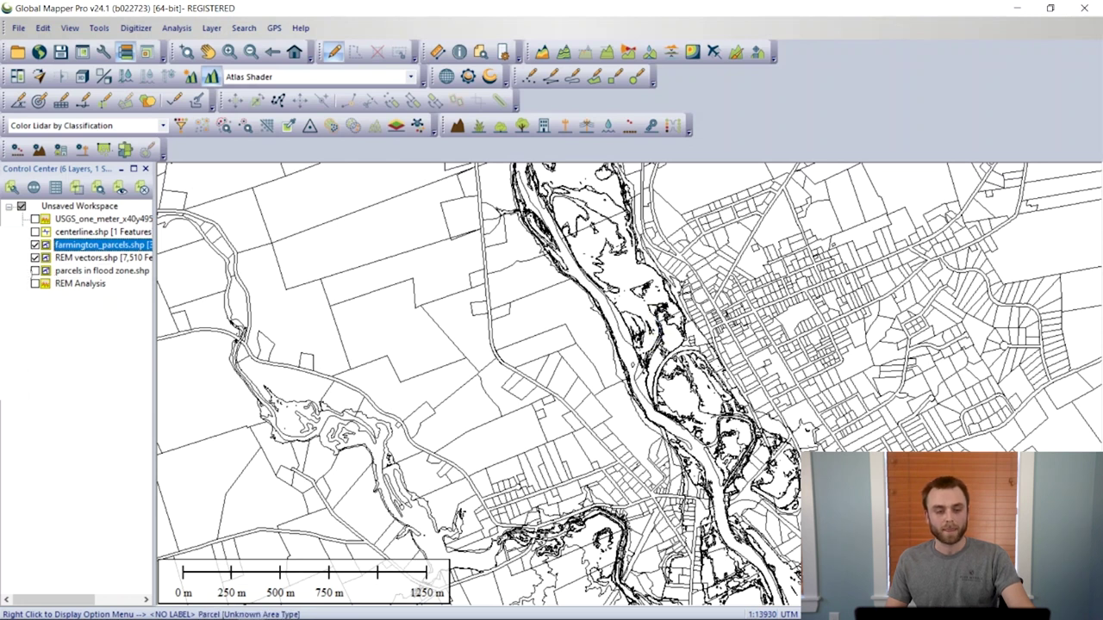
click(36, 271)
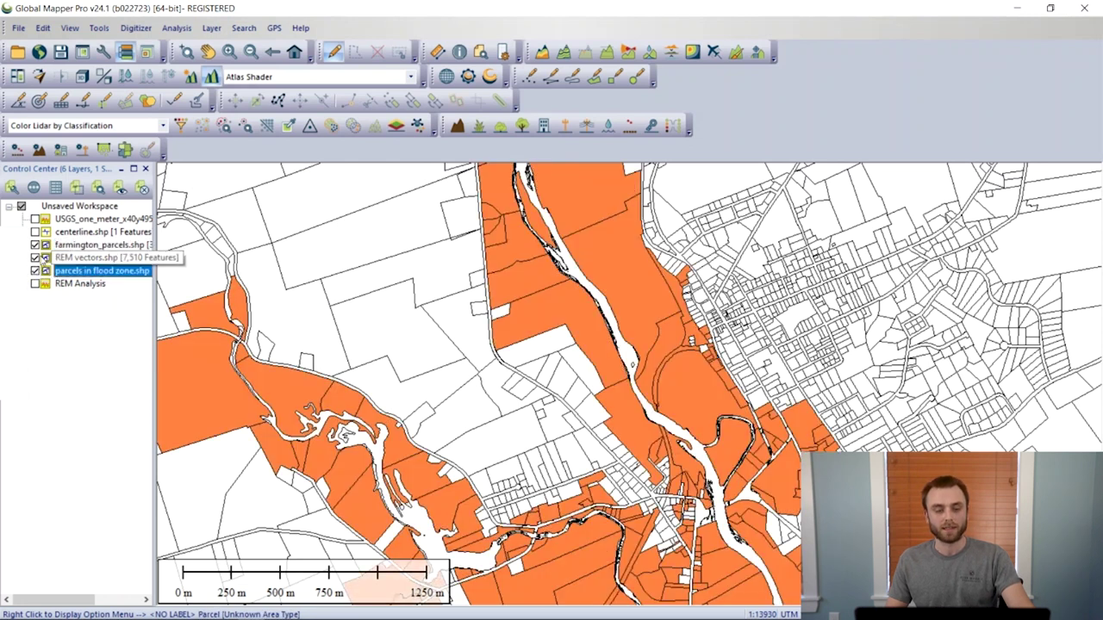
click(36, 257)
click(36, 245)
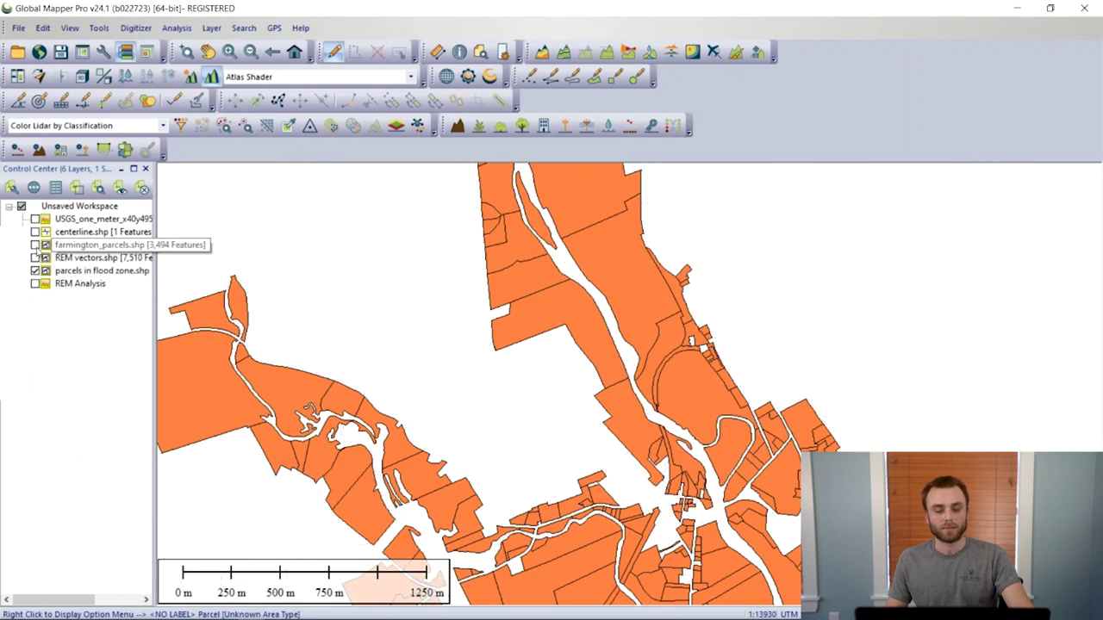
Step: Zoom out and pan to frame the orange flood-zone parcels along the river
scroll(741, 410, down, 1)
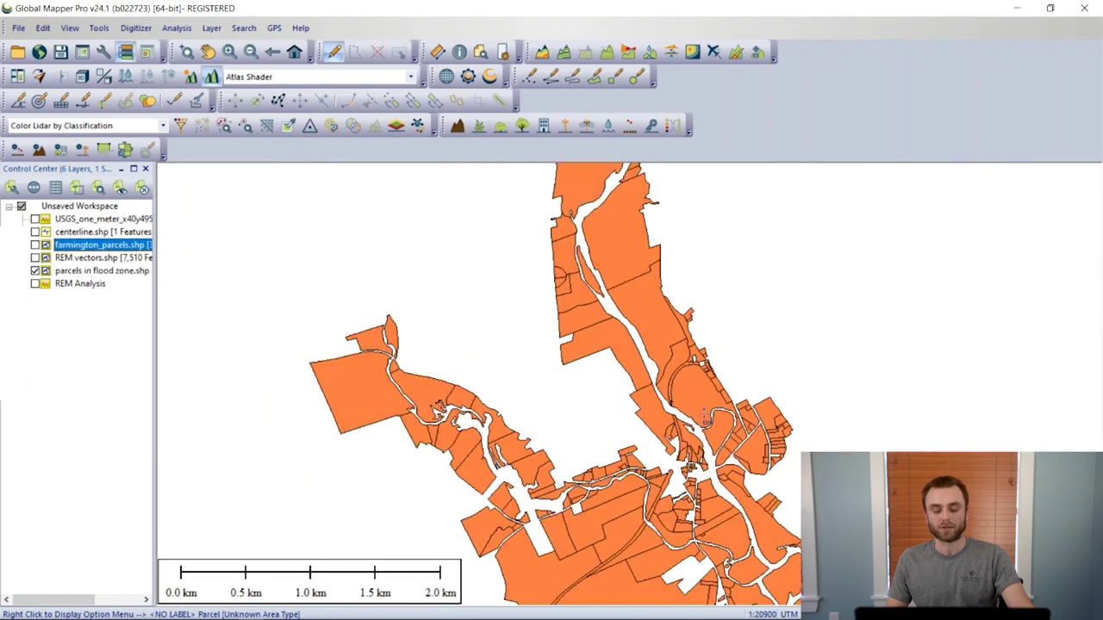
drag(705, 417, 672, 317)
drag(721, 414, 677, 379)
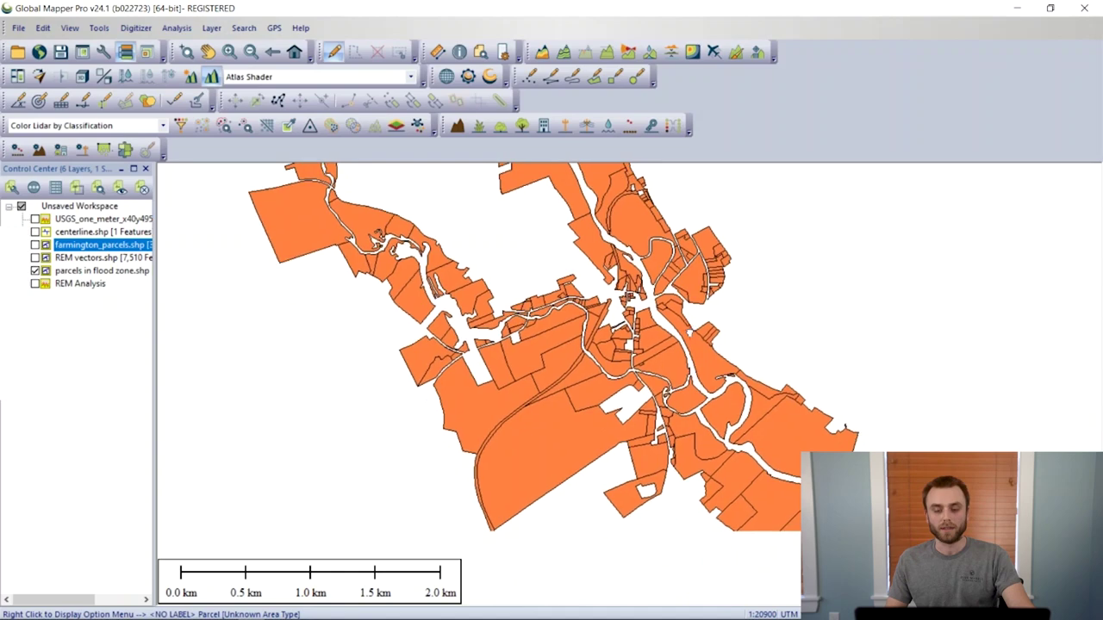
scroll(659, 337, down, 1)
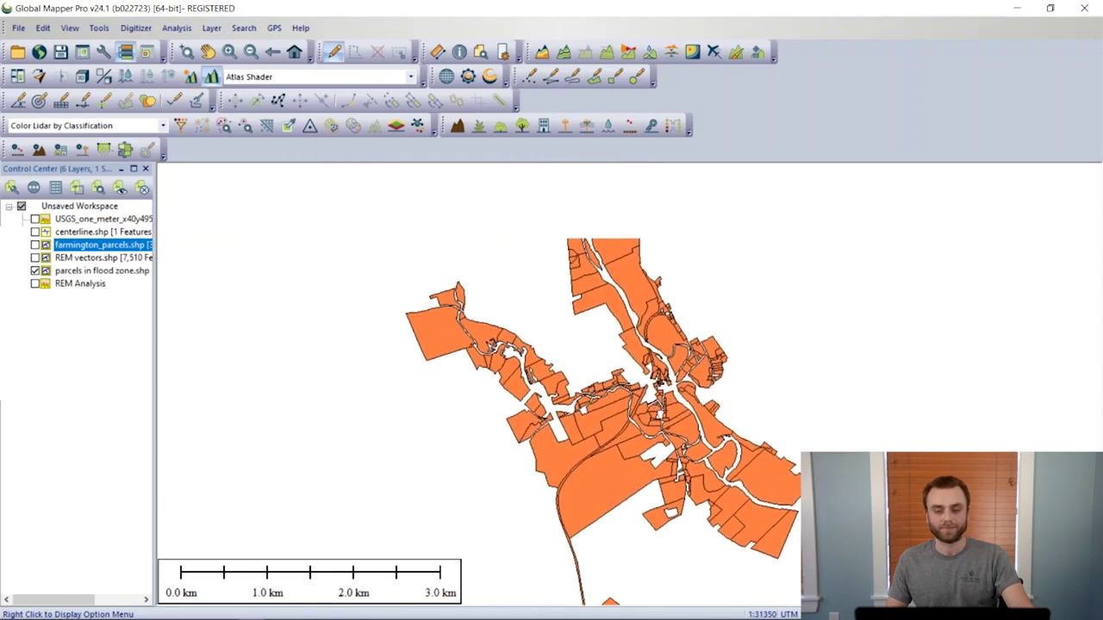